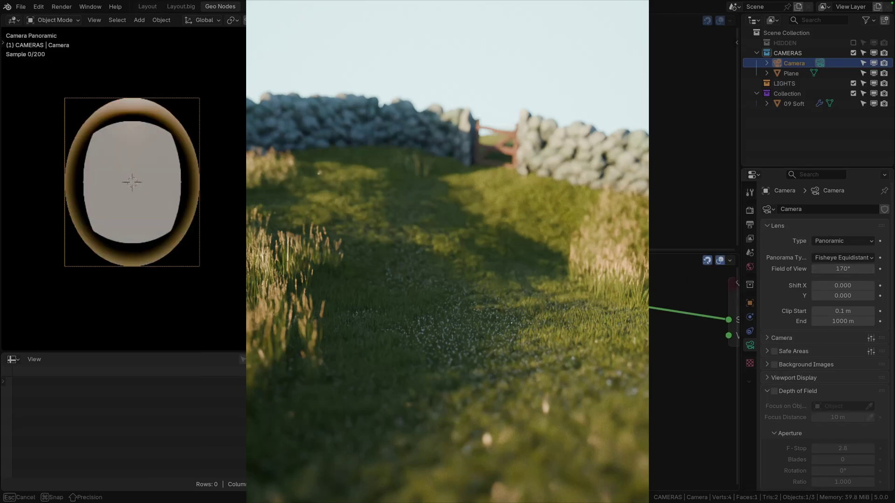
Give the camera a 180° Fisheye Equisolid panorama lens, then select the Plane object.
click(769, 258)
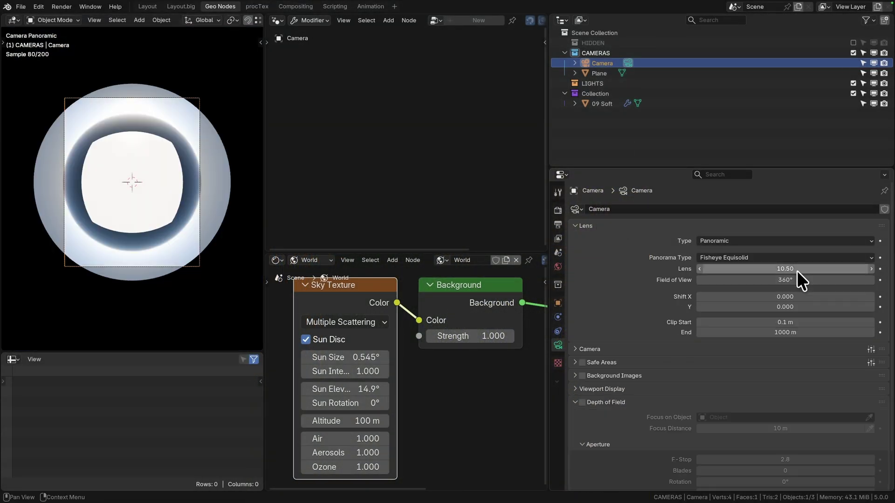
double_click(810, 279)
text(180)
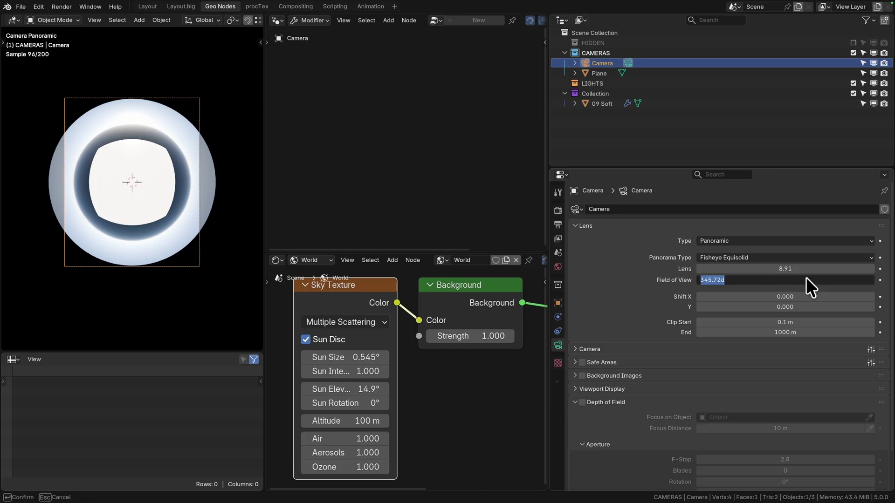
key(Return)
click(557, 303)
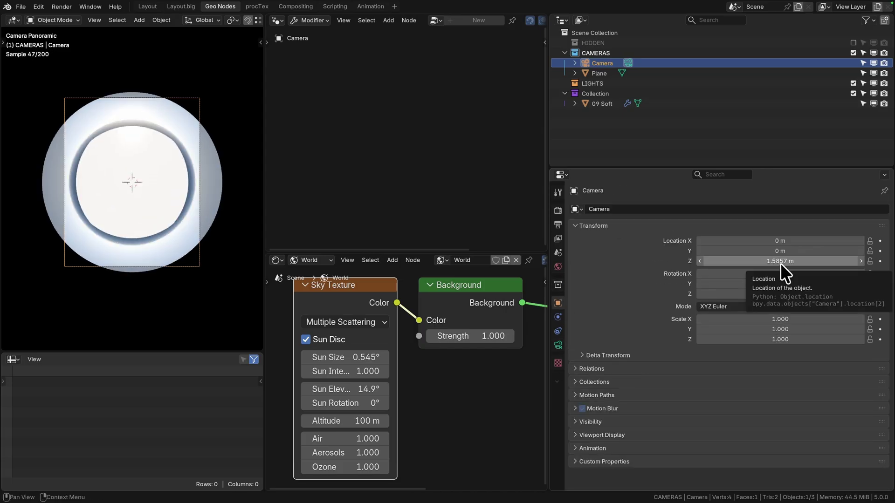
click(599, 73)
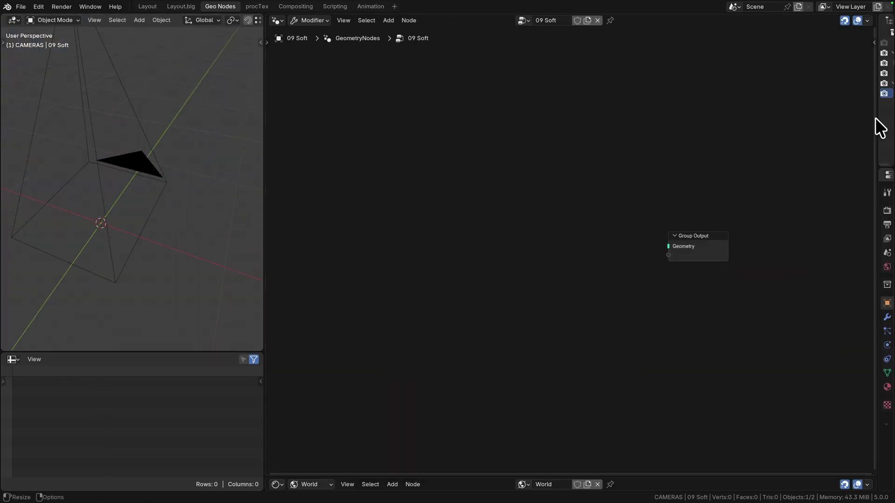
Insert a Math node set to Multiply by 0.01 on the stalk Scale link.
key(shift+a)
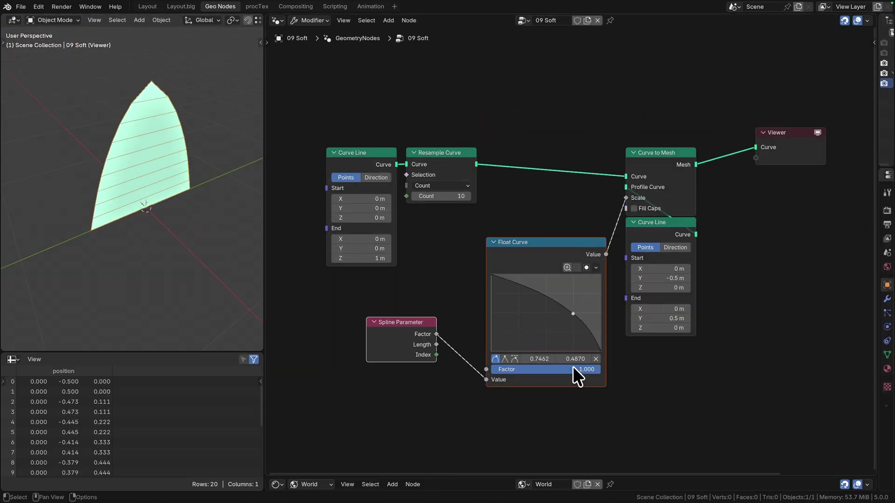
drag(626, 197, 565, 230)
text(math)
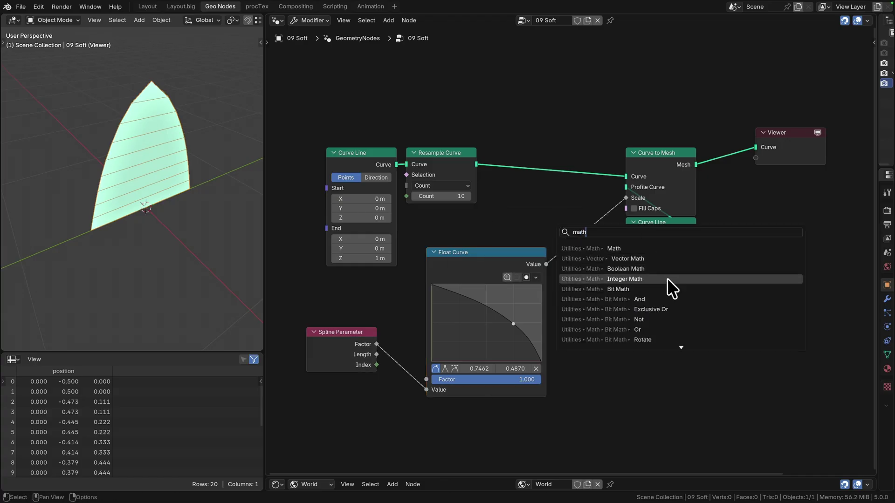
click(672, 249)
click(601, 267)
click(563, 317)
click(588, 299)
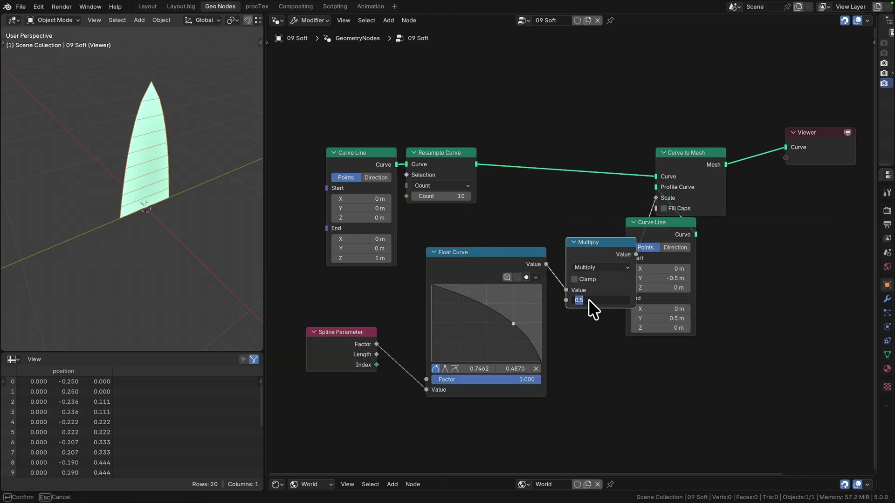
text(0.01)
key(Return)
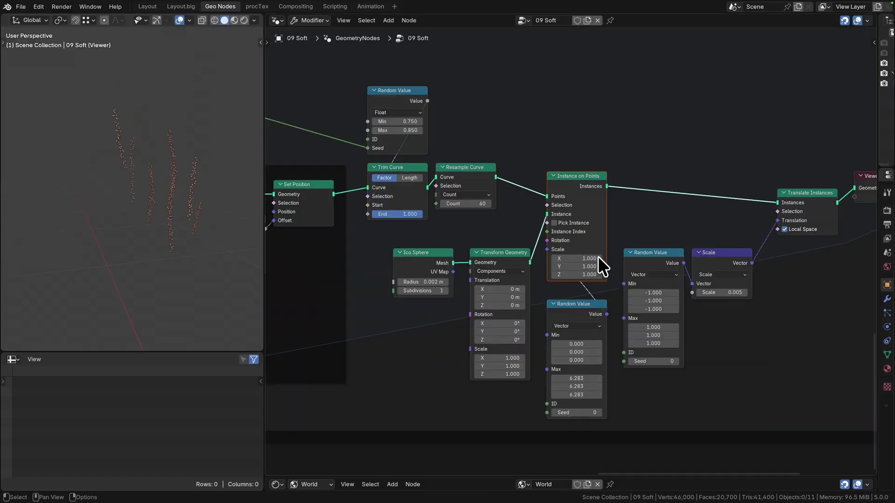
Give the stalks a 0.001 m circle profile tapered by a flattened Float Curve.
click(554, 261)
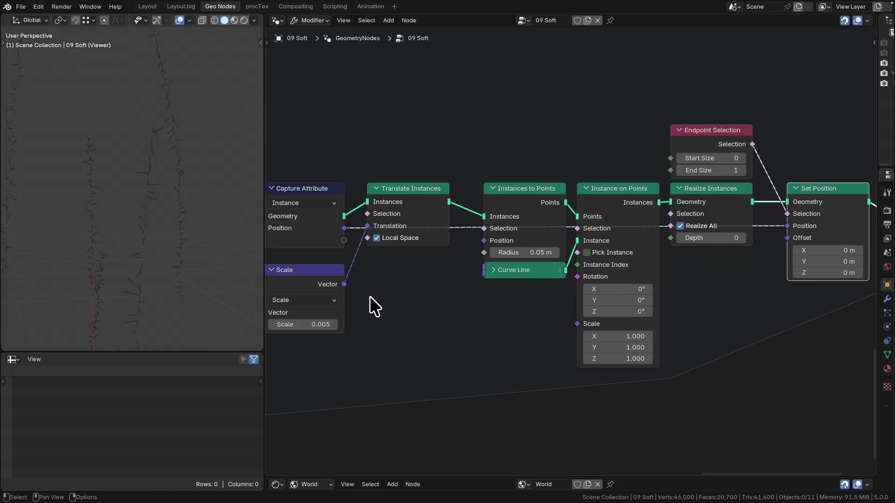
drag(636, 244, 643, 303)
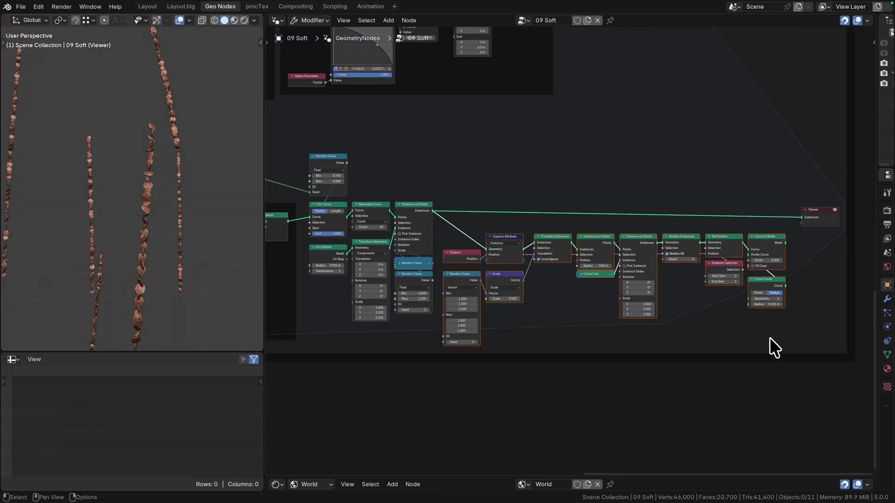
scroll(768, 342, up, 3)
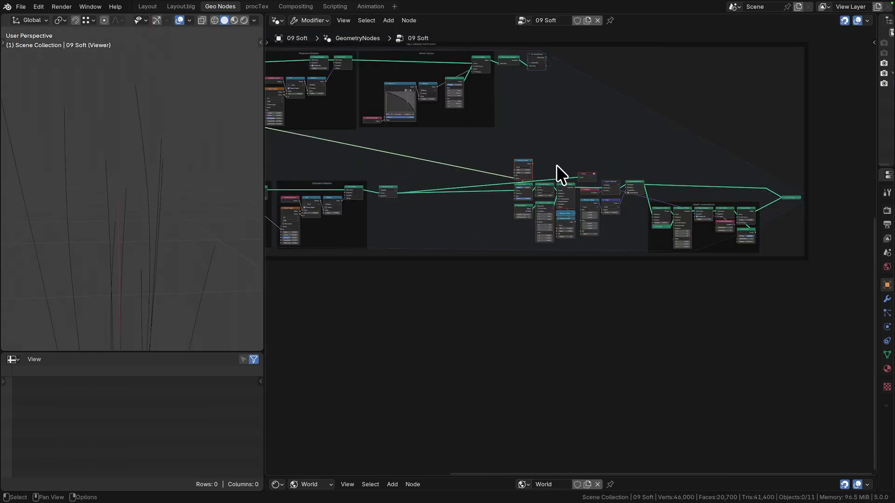
key(g)
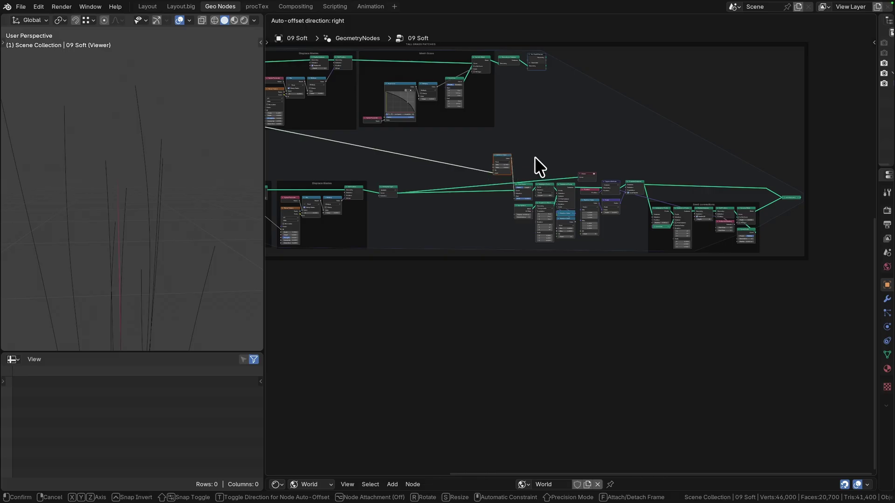
click(555, 166)
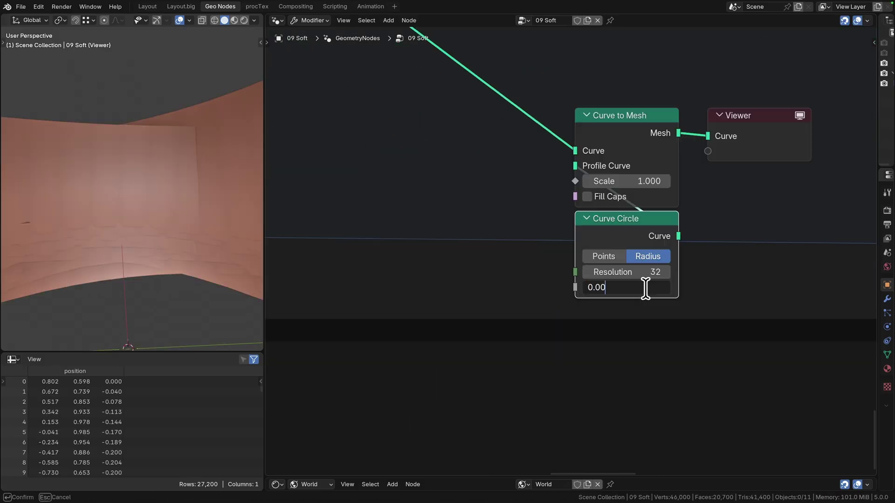
text(1)
key(Return)
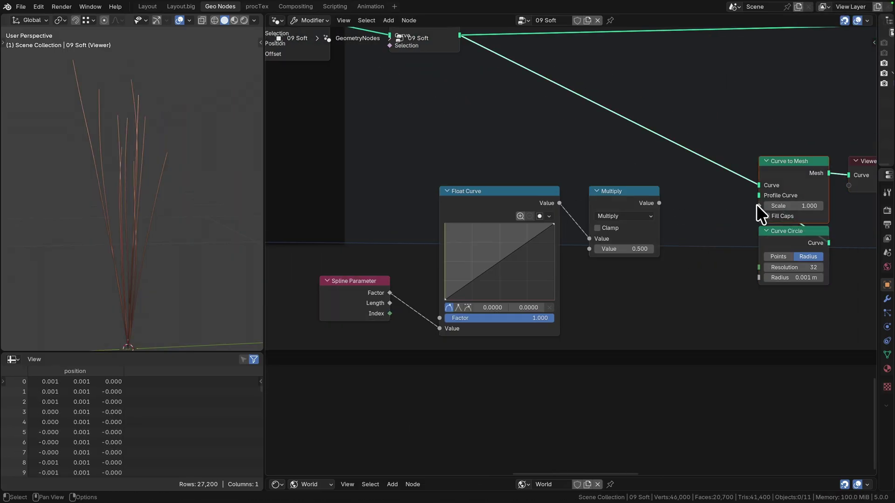
drag(539, 328, 393, 292)
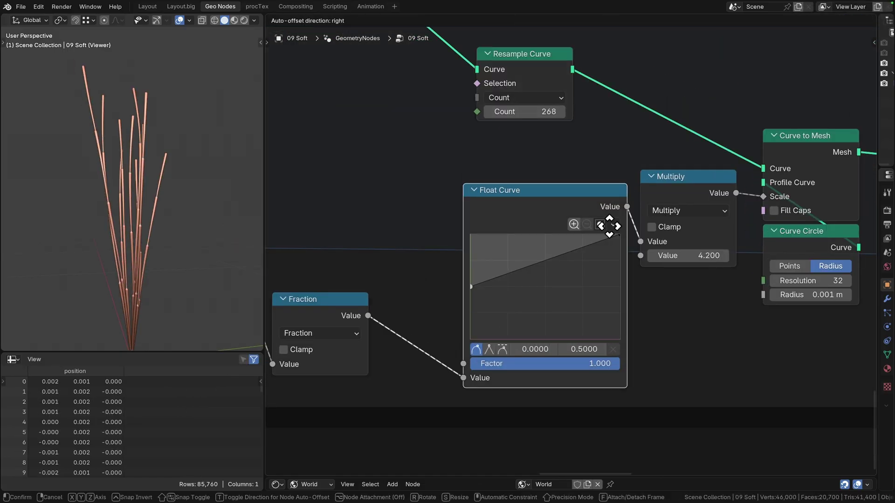
drag(536, 274, 473, 285)
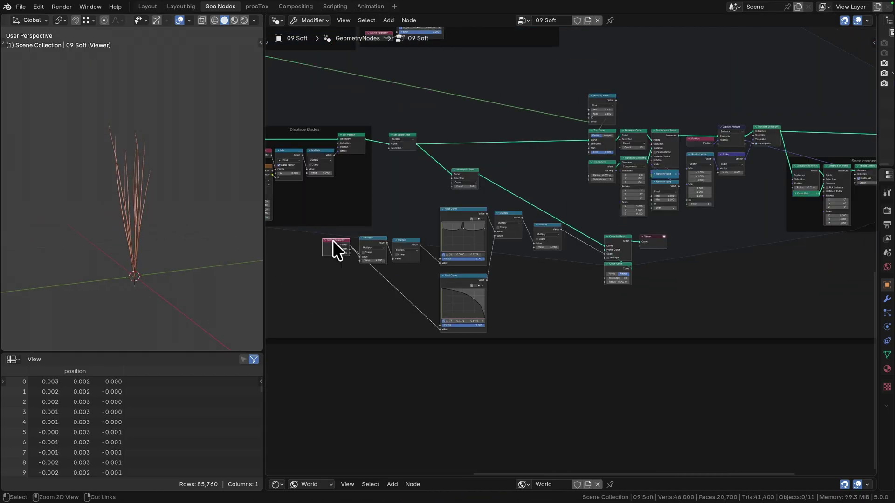
Wrap the stalk nodes in a Long Stalk frame and show the Shader Editor below.
key(ctrl+j)
key(F2)
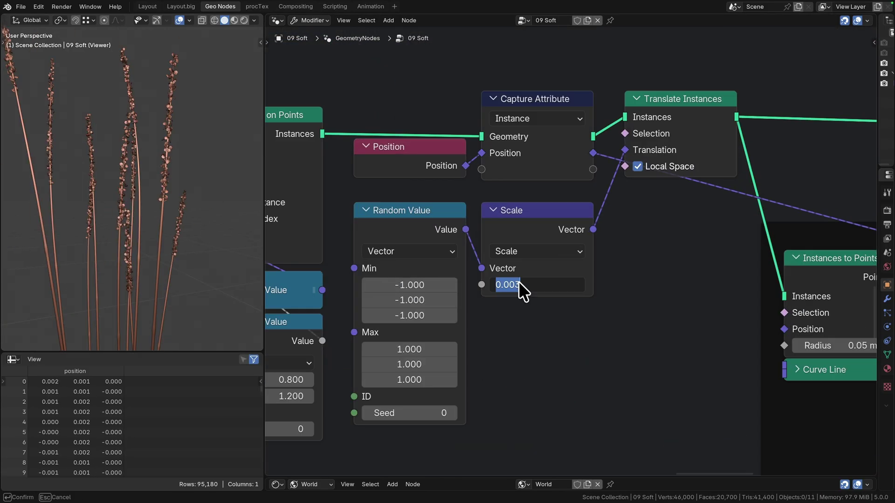
key(Return)
click(277, 253)
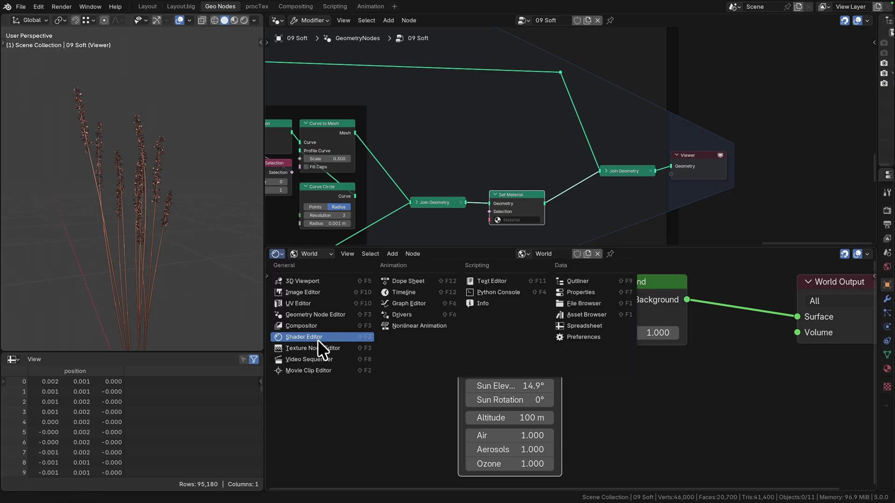
click(317, 339)
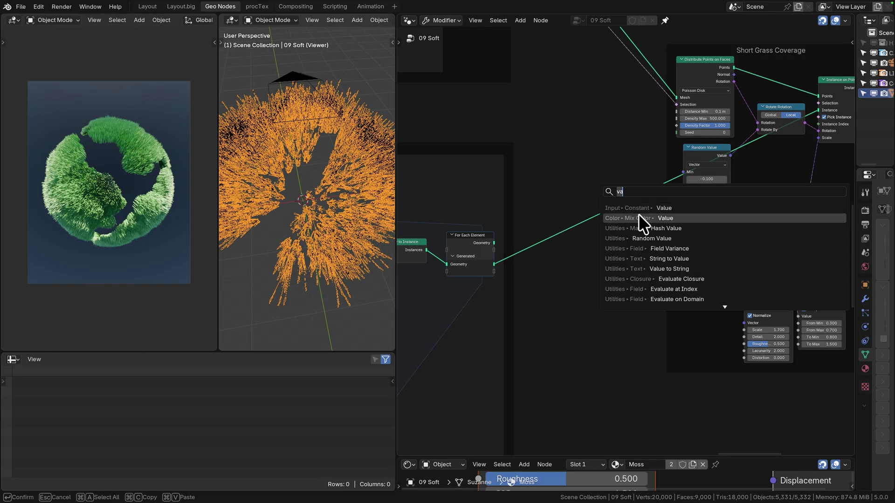
Add the chosen search-result node to the grass setup.
click(638, 218)
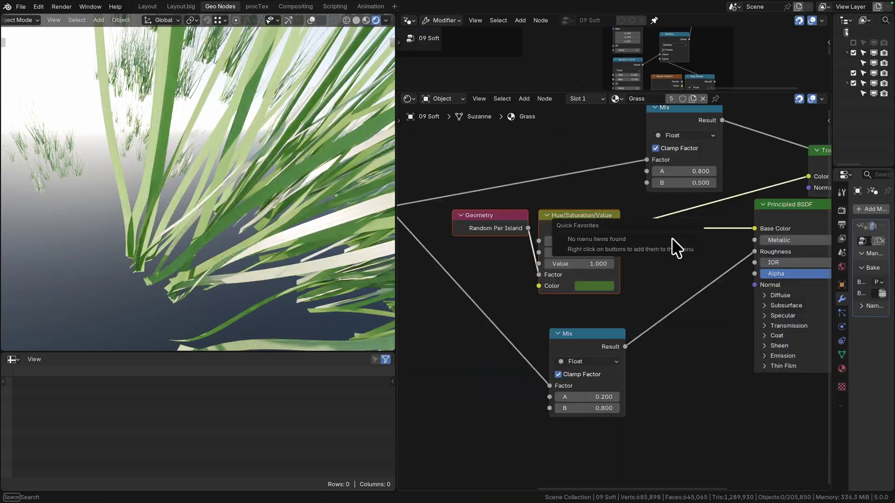
Add a Mix node, save the file, and adjust the Pebbles noise dimensions and ramp colour.
text(mix)
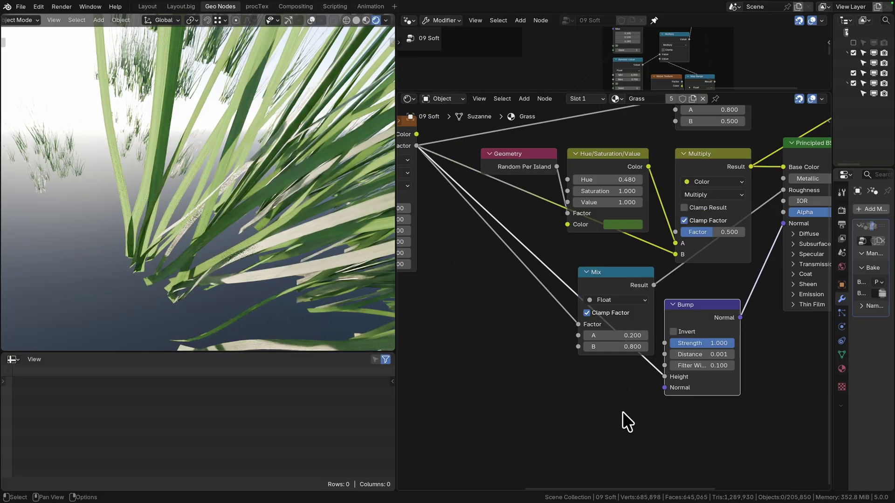
key(ctrl+s)
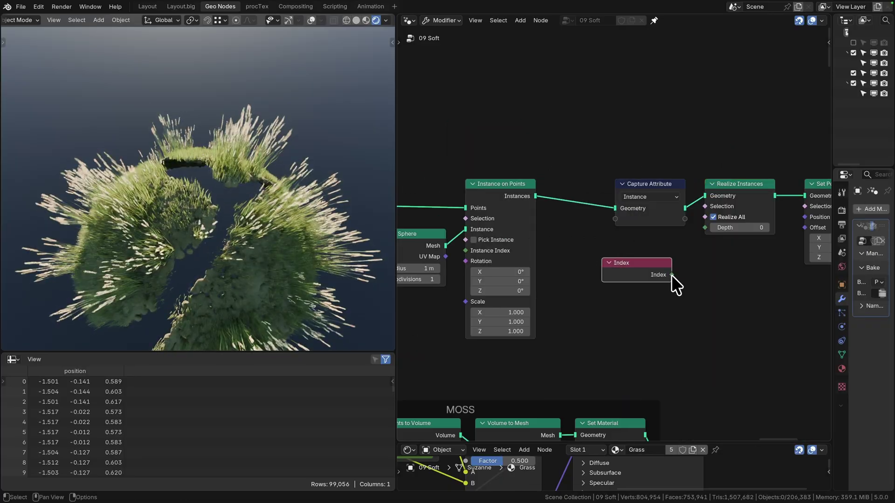
click(601, 304)
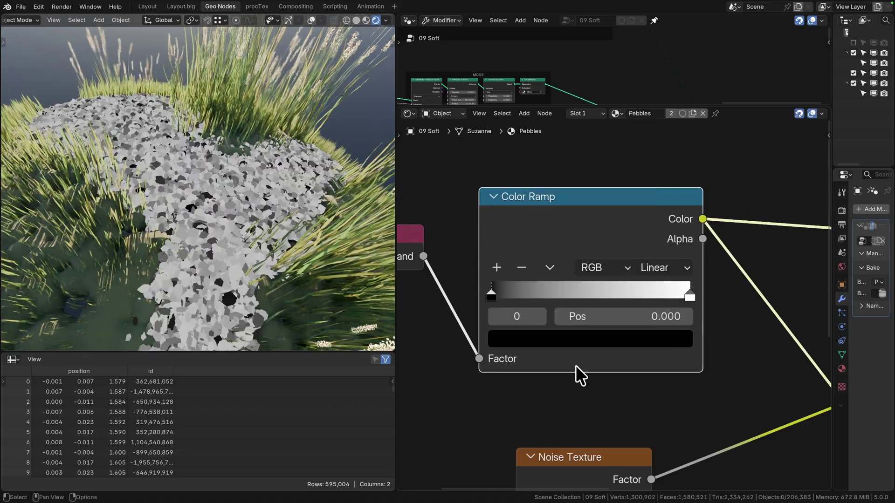
click(588, 335)
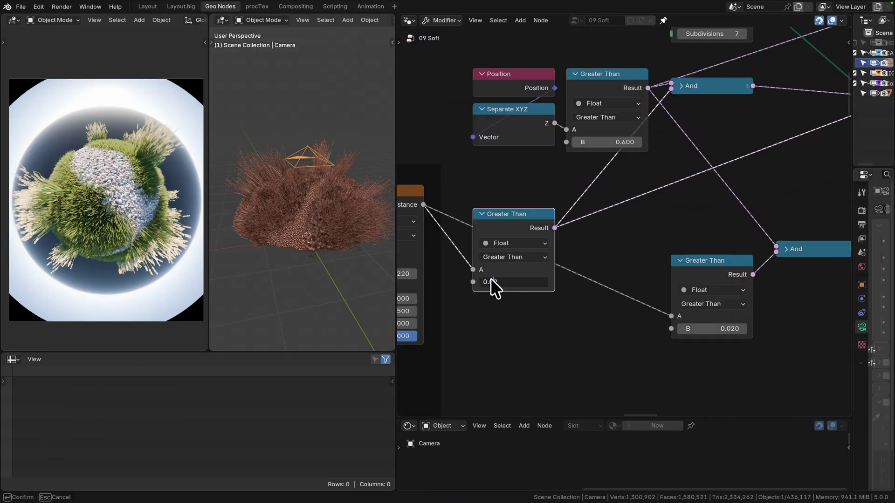
Set the Greater Than threshold to 0.012.
click(489, 281)
text(0.012)
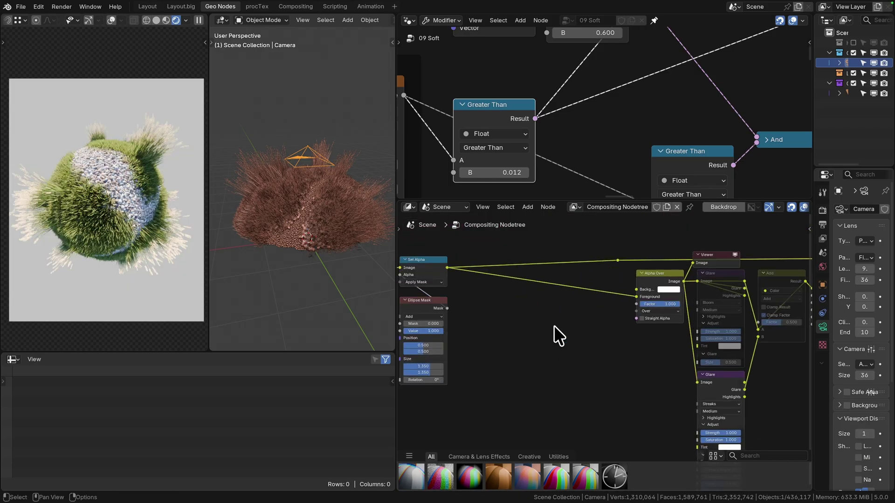
scroll(571, 304, up, 3)
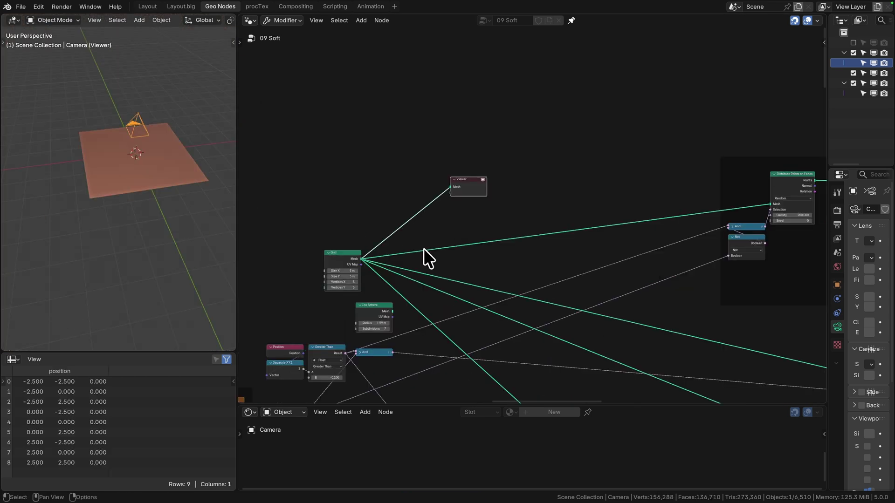
Add a Noise Texture node to displace the terrain.
key(shift+a)
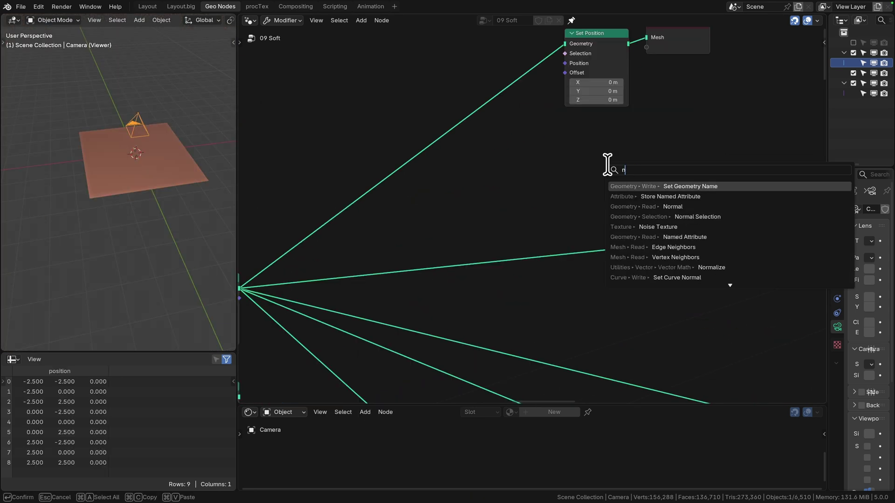
key(Return)
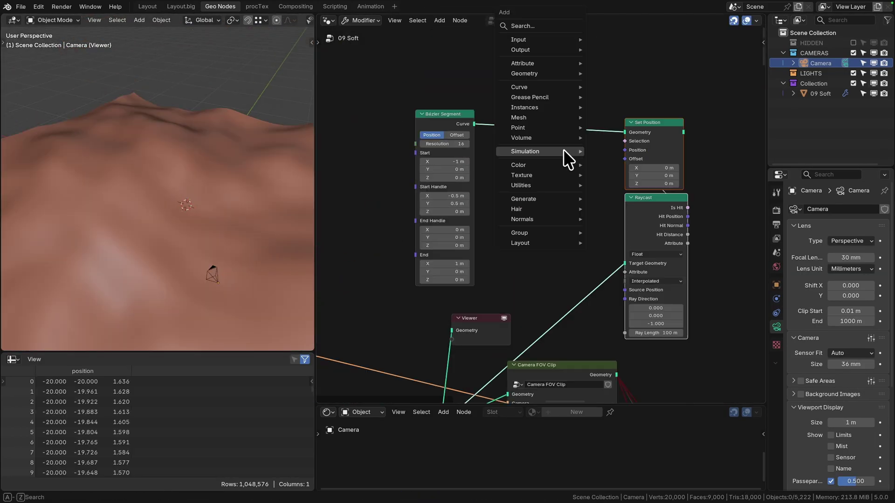
Add Transform Geometry and curve nodes, set the rock sphere radius and a 0.01 voxel size.
click(564, 156)
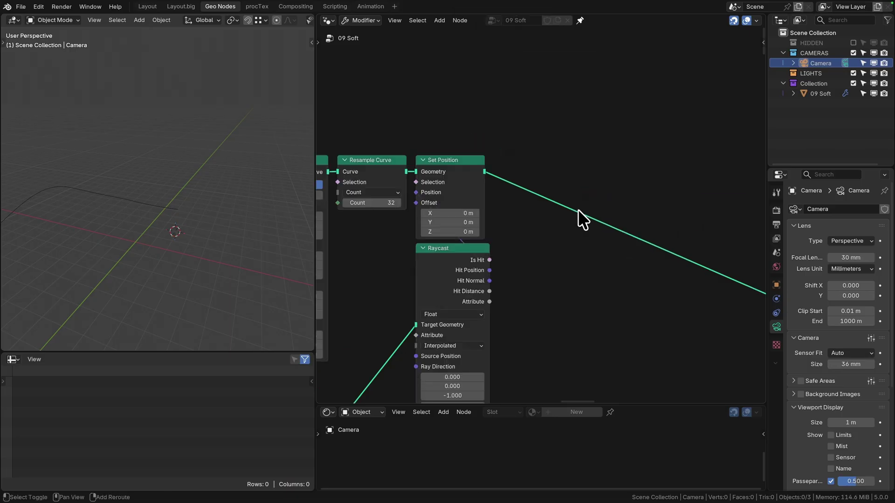
key(shift+a)
text(curve)
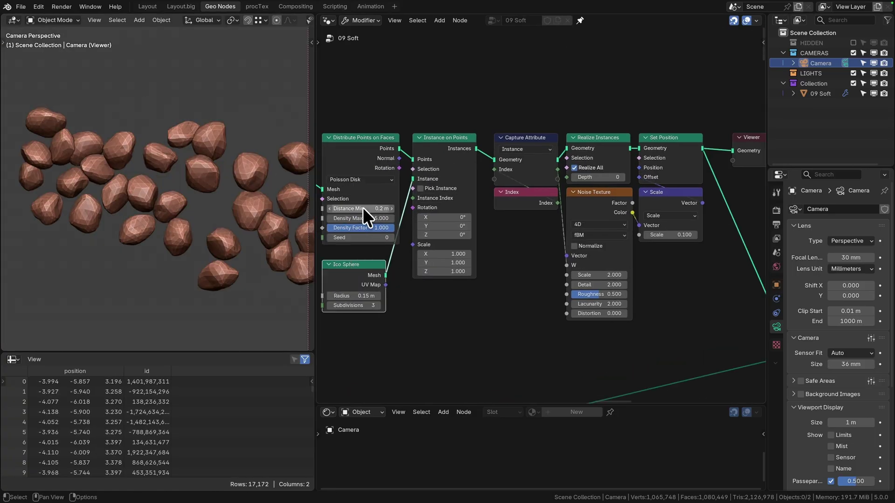
click(354, 296)
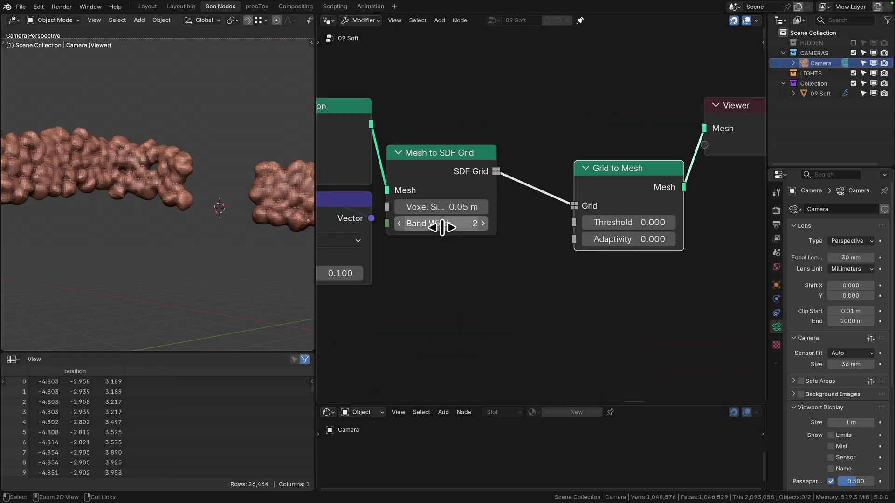
key(Return)
scroll(564, 226, down, 10)
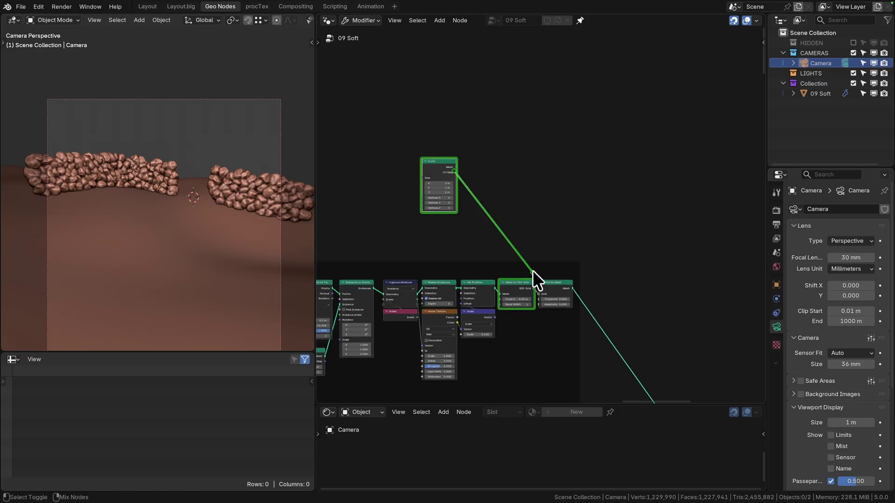
Add a Transform Geometry node from the Cube output rotated 20° around Z.
drag(532, 269, 536, 273)
text(20)
key(Return)
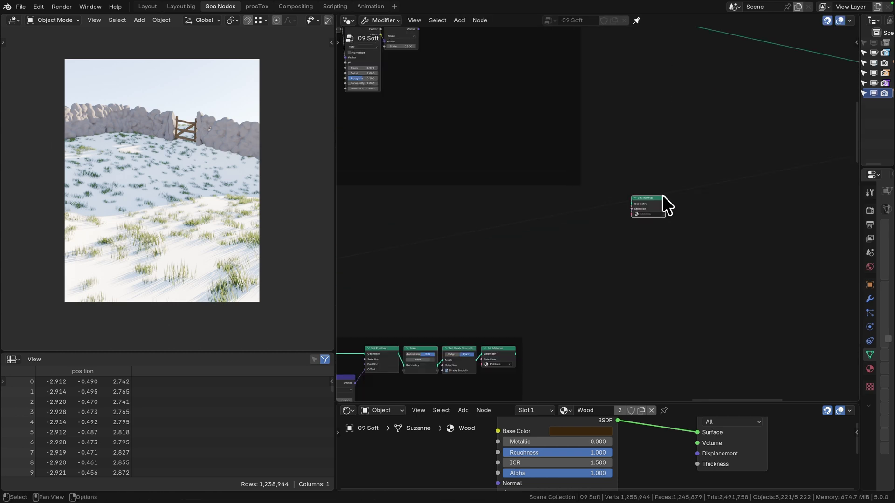
Lower the sky sun elevation to about 6.58° and set short grass density to 50.
click(593, 355)
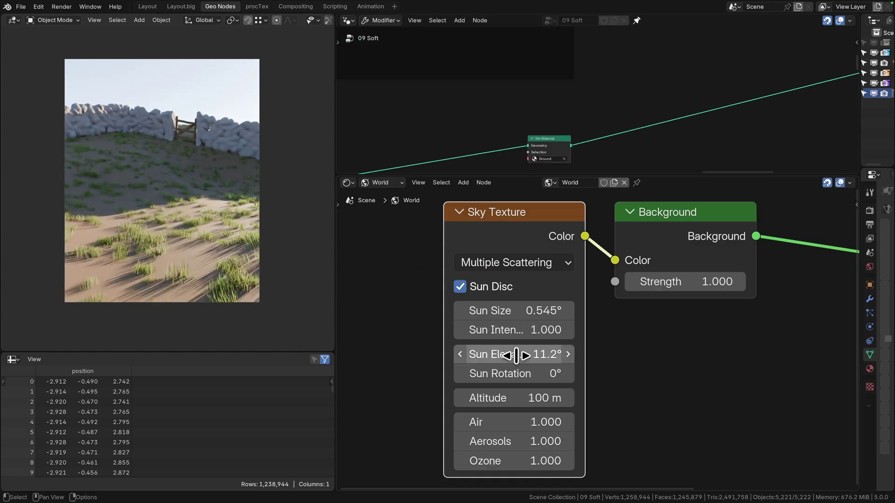
drag(513, 355, 502, 364)
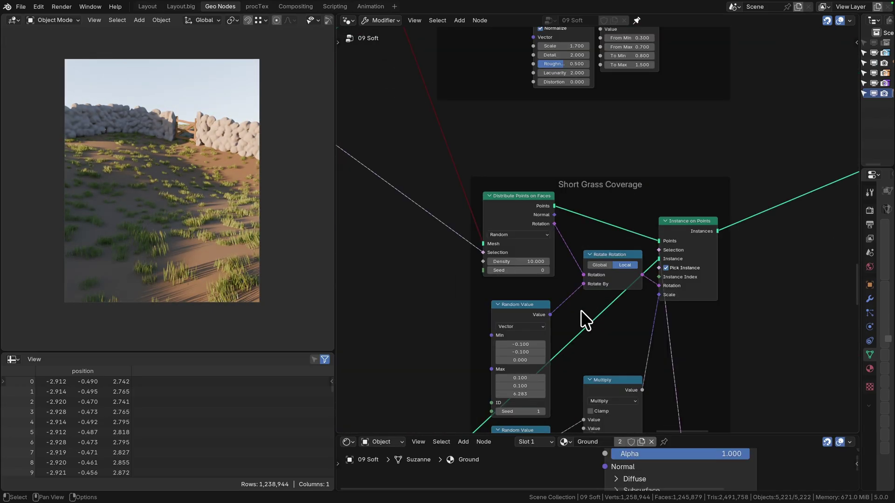
double_click(475, 271)
text(500)
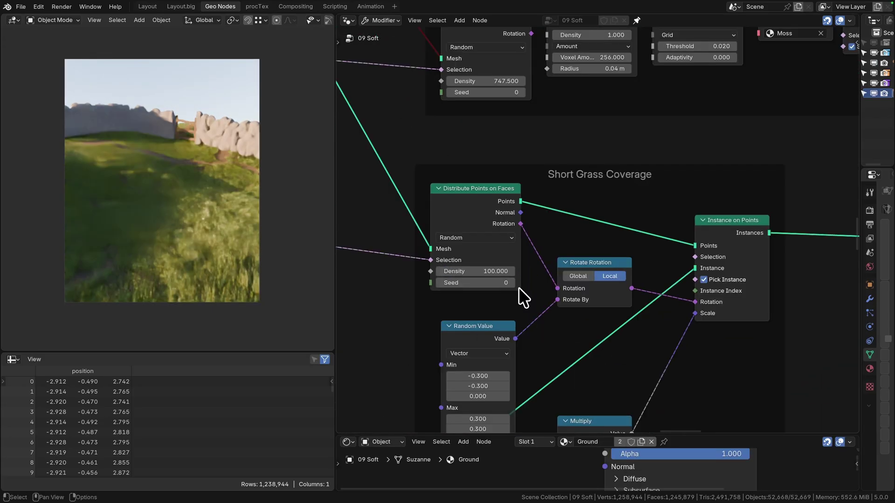
Navigate the node editor to bring the Short Grass Coverage frames into view.
scroll(526, 292, down, 4)
middle_drag(464, 299, 616, 298)
scroll(659, 215, up, 3)
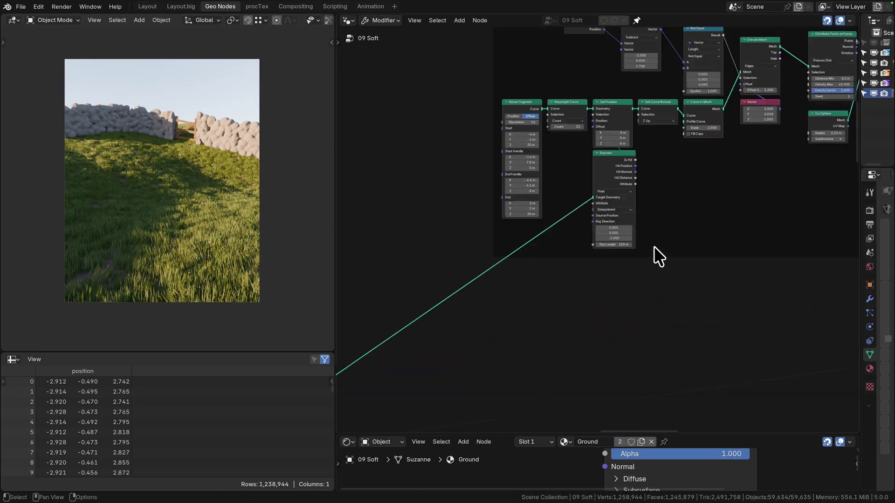
scroll(660, 215, down, 4)
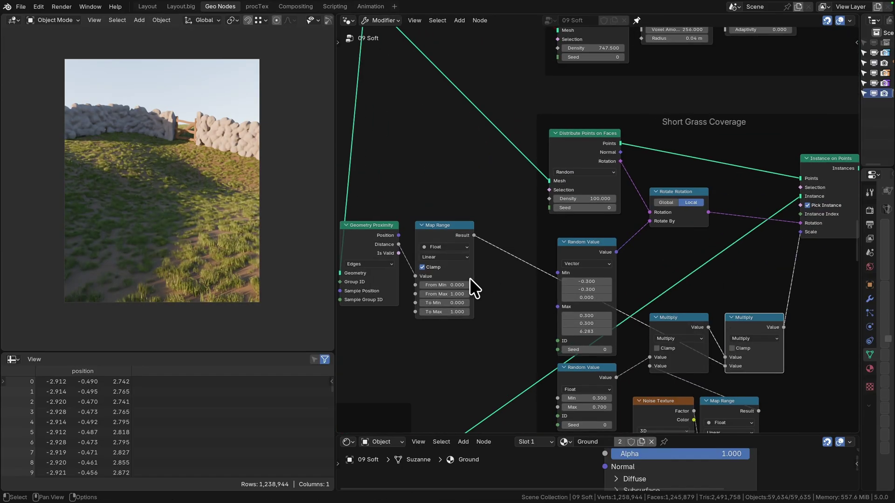
scroll(606, 302, up, 2)
scroll(563, 270, up, 3)
scroll(545, 274, down, 8)
scroll(635, 225, up, 2)
scroll(531, 230, up, 3)
scroll(587, 299, down, 4)
scroll(539, 305, up, 3)
middle_drag(539, 305, 643, 288)
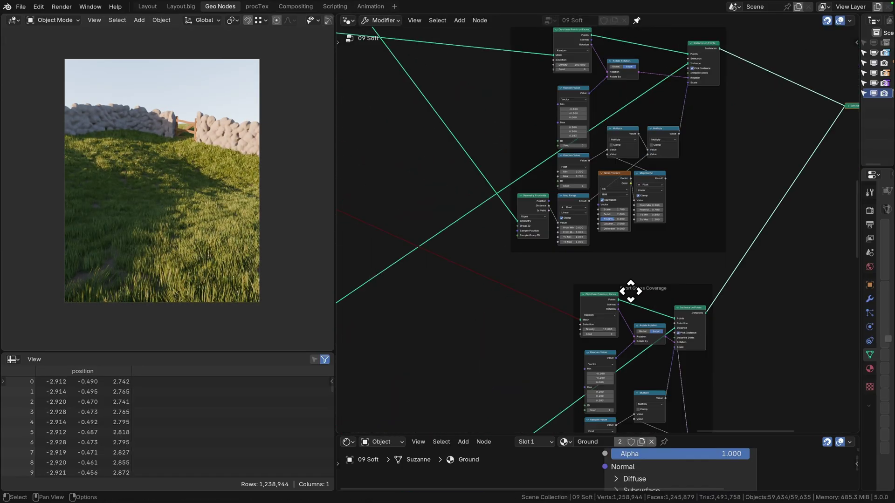
key(Return)
scroll(627, 284, up, 5)
ctrl+scroll(680, 289, right, 3)
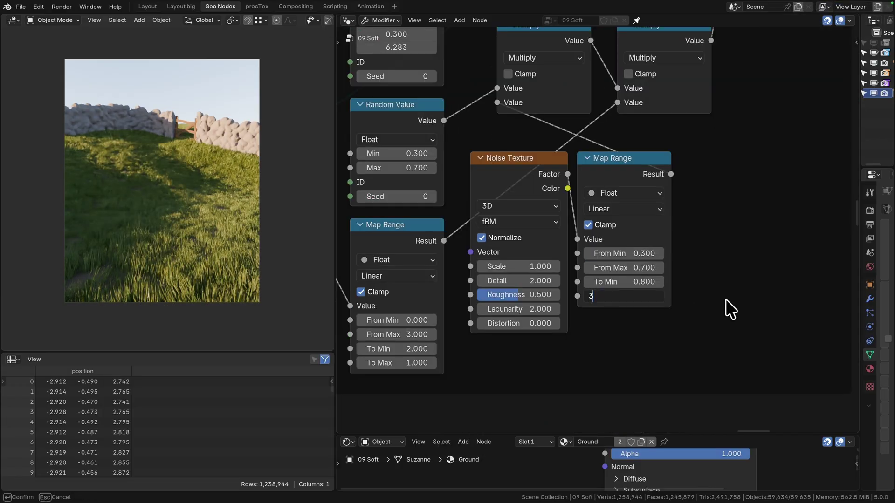
scroll(686, 275, down, 5)
scroll(459, 209, up, 5)
scroll(459, 210, down, 5)
Save, switch the viewport to top view, and set the Map Range To Min to 0.8.
key(ctrl+s)
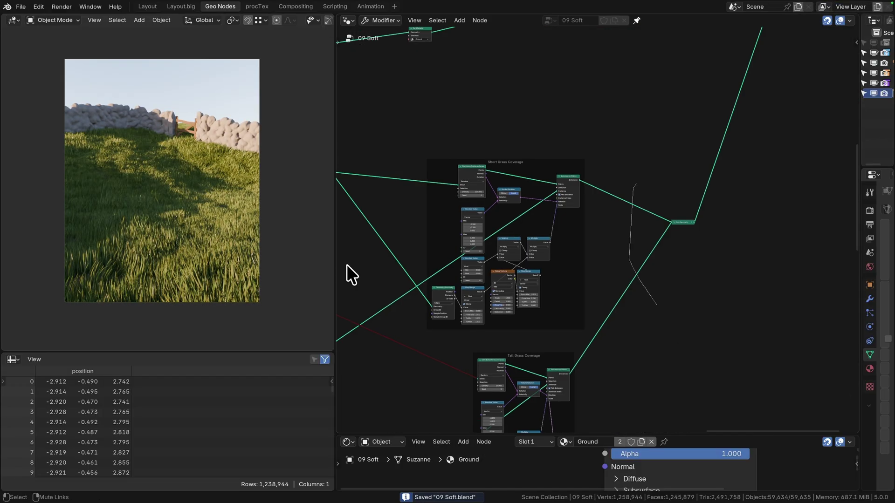
key(KP_0)
key(KP_7)
scroll(497, 193, down, 3)
scroll(539, 280, up, 6)
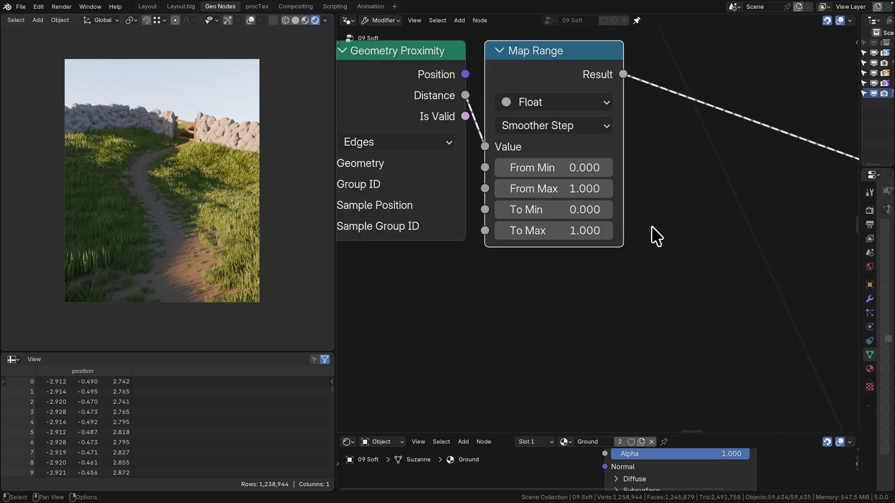
key(Return)
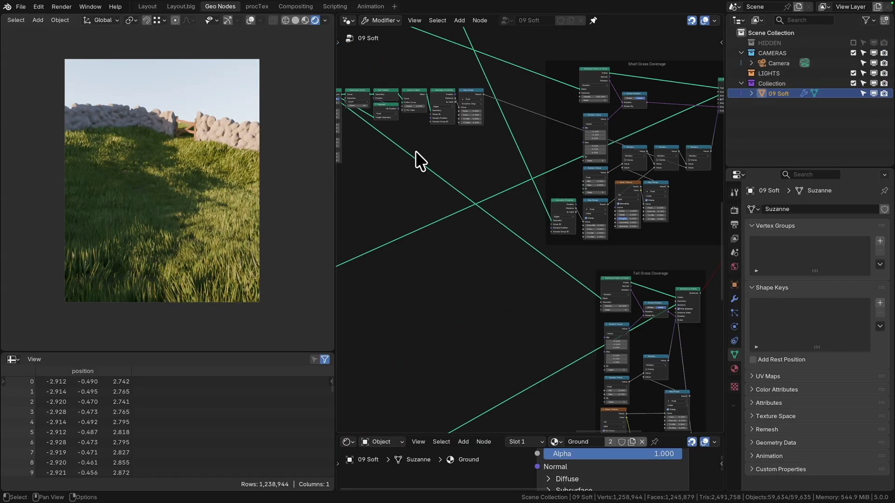
Zoom to the Map Range node and preview its noise mask on the terrain with a Viewer.
ctrl+middle_drag(466, 255, 390, 177)
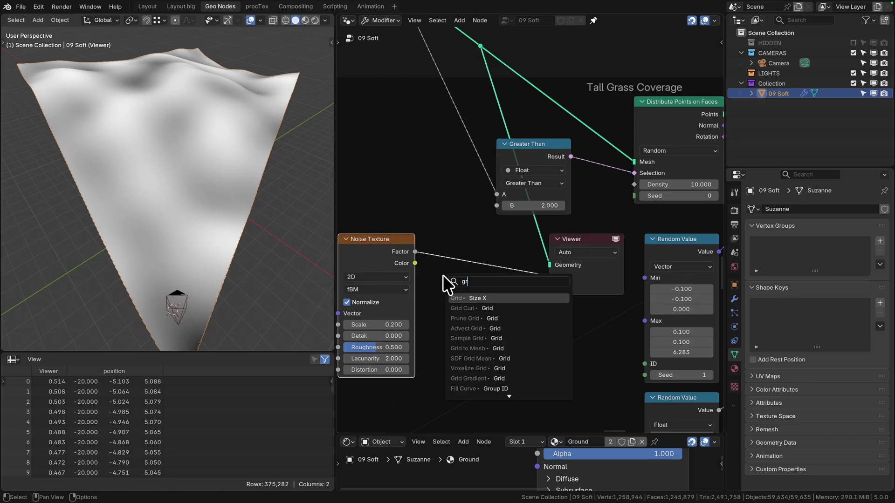
click(466, 288)
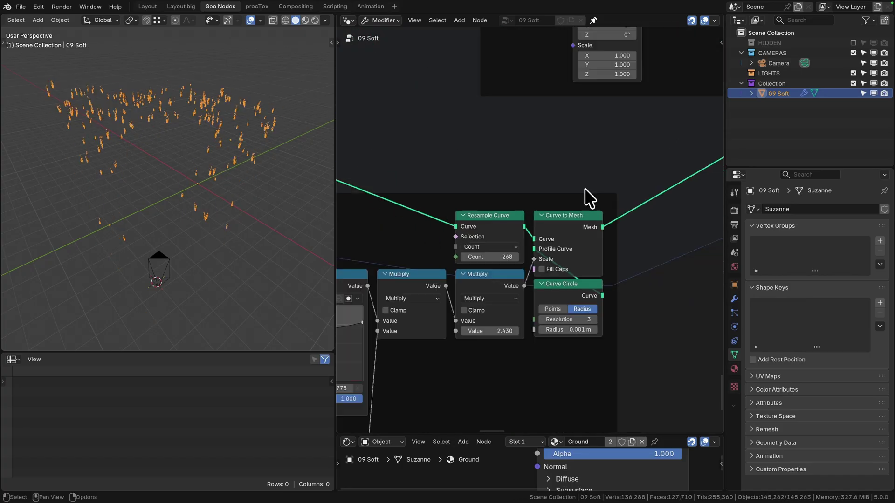
Bring the Seed connections frame into view and add a Blur Attribute node.
middle_drag(584, 188, 615, 205)
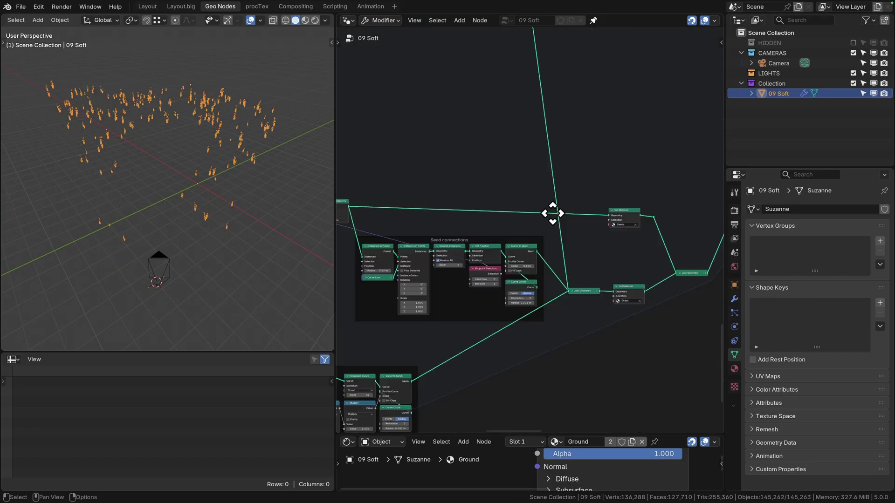
scroll(601, 243, down, 4)
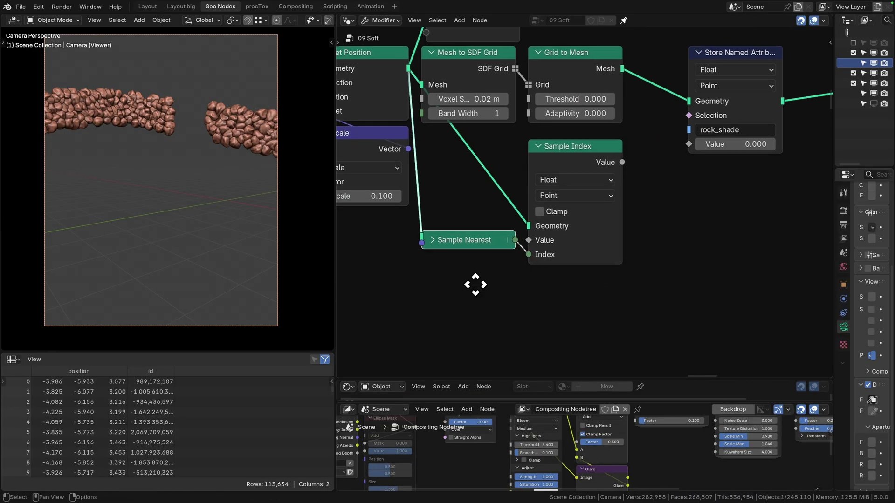
key(shift+a)
text(b;ur)
key(Return)
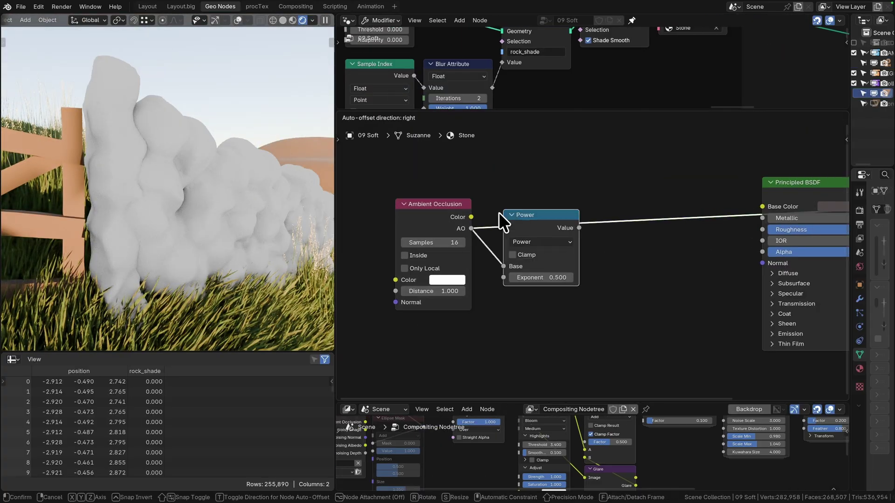
In the Stone material, adjust the ambient occlusion distance and pick a stone tint colour.
click(437, 290)
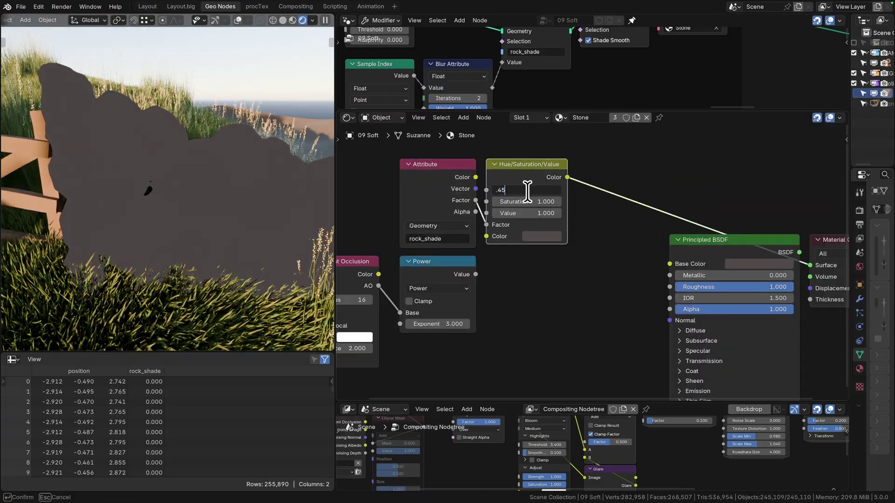
click(544, 236)
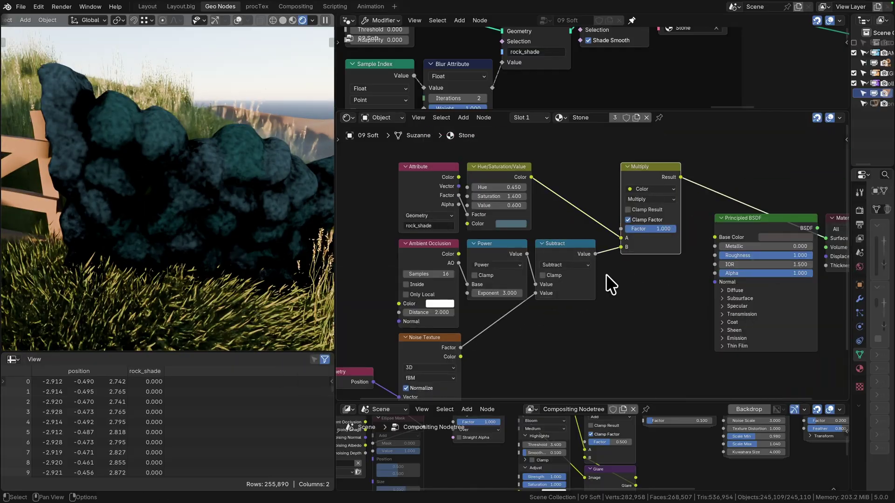
click(503, 222)
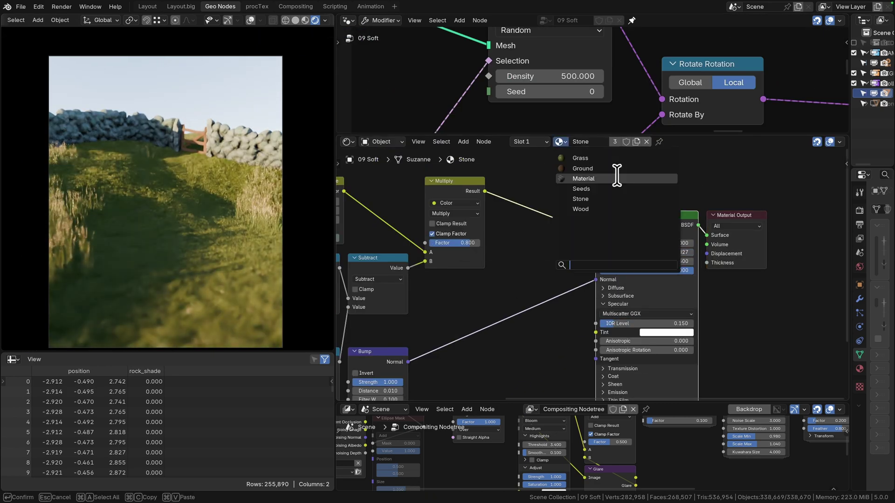
Add an Attribute node to the Wood material and focus the camera's depth of field on the path.
click(580, 209)
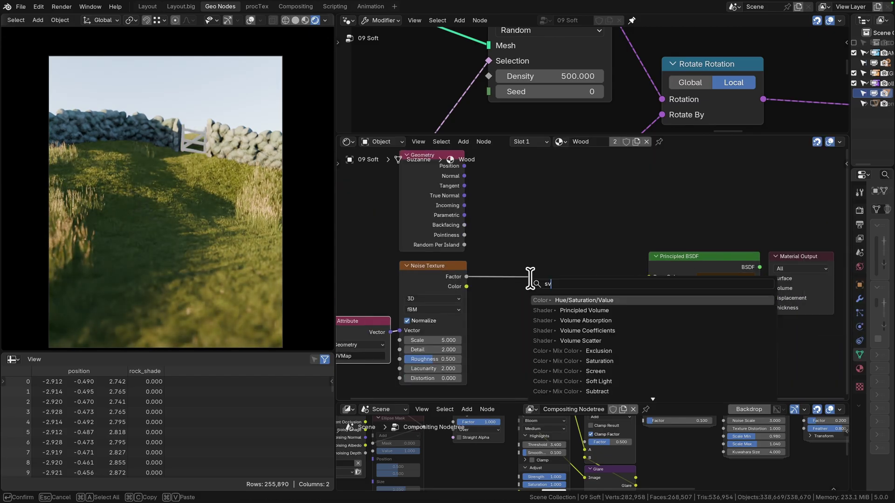
click(528, 279)
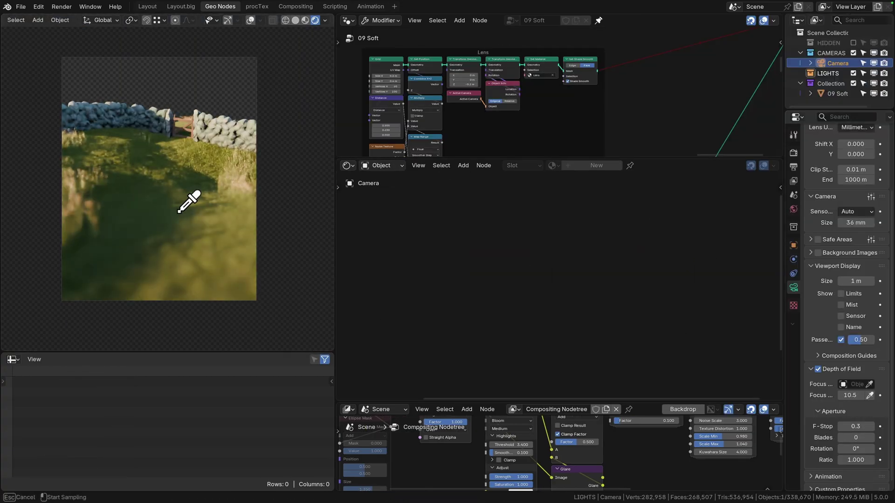
click(228, 280)
Add a Transform Geometry node into the dew drop chain and join the drops with the other geometry.
drag(447, 160, 447, 337)
scroll(521, 186, up, 3)
key(Return)
scroll(453, 184, up, 2)
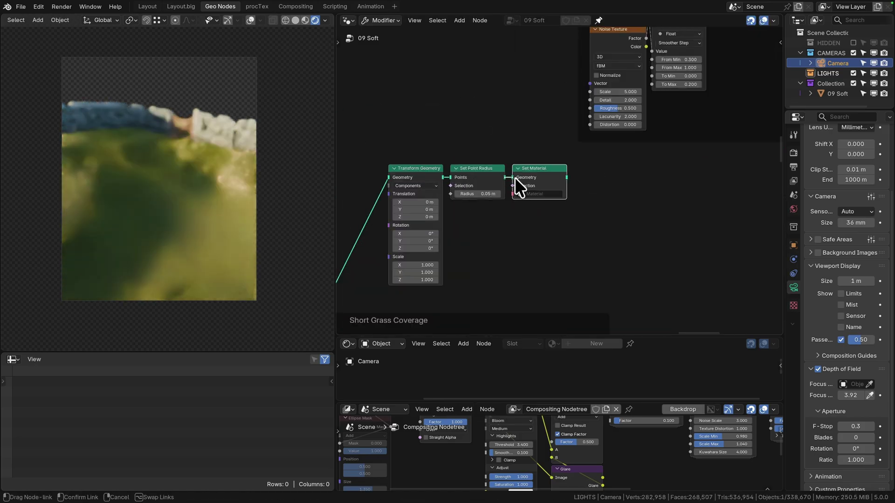
drag(657, 336, 546, 298)
scroll(643, 110, down, 8)
drag(647, 110, 643, 111)
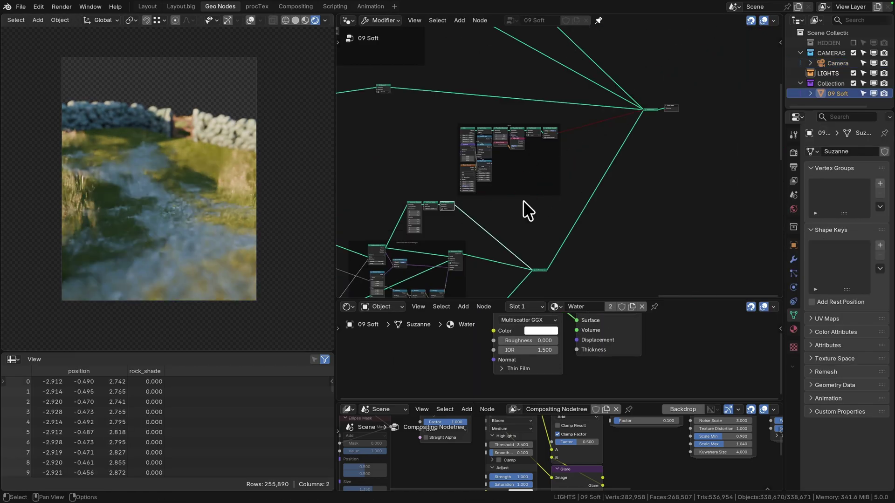
In solid shading, set the dew drops' vertical offset to 0.05 m after trying 0.1 and 0.08.
click(294, 20)
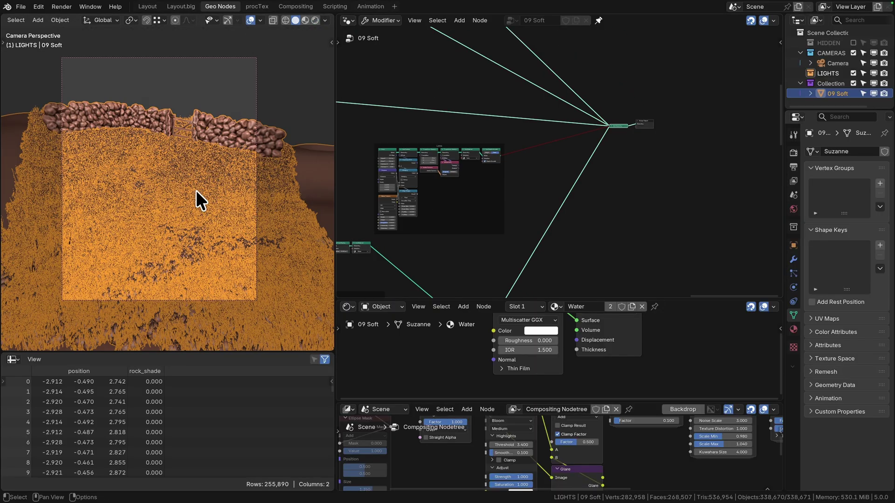
scroll(194, 222, up, 4)
scroll(505, 192, up, 4)
scroll(505, 192, up, 5)
double_click(435, 234)
text(0.1)
key(Return)
middle_drag(200, 219, 214, 231)
double_click(434, 235)
text(0.08)
double_click(433, 234)
text(0.05)
key(Return)
scroll(216, 250, down, 5)
scroll(649, 236, down, 3)
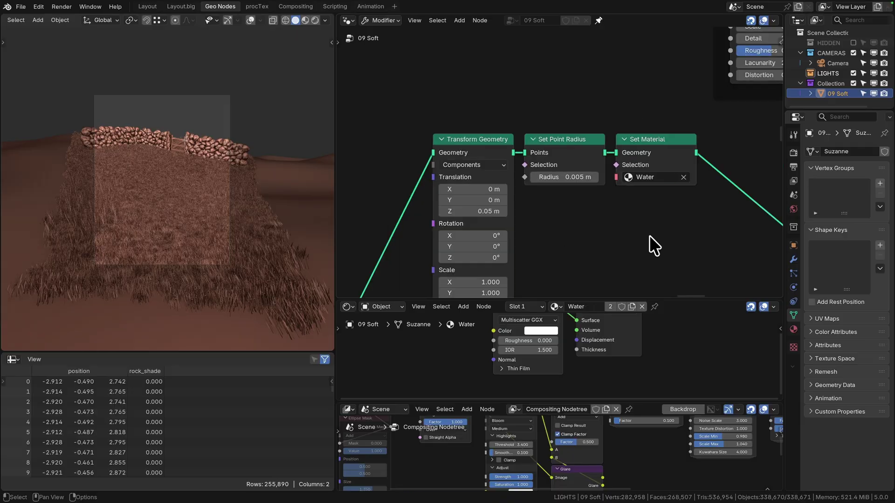
Return to rendered view and set the grass Mix node's B value to 0.3.
click(315, 20)
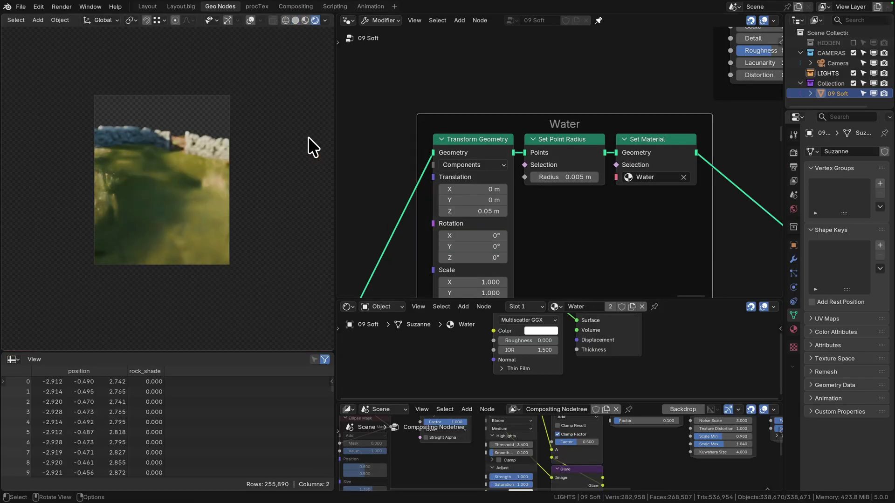
scroll(241, 181, up, 4)
double_click(528, 380)
text(.3)
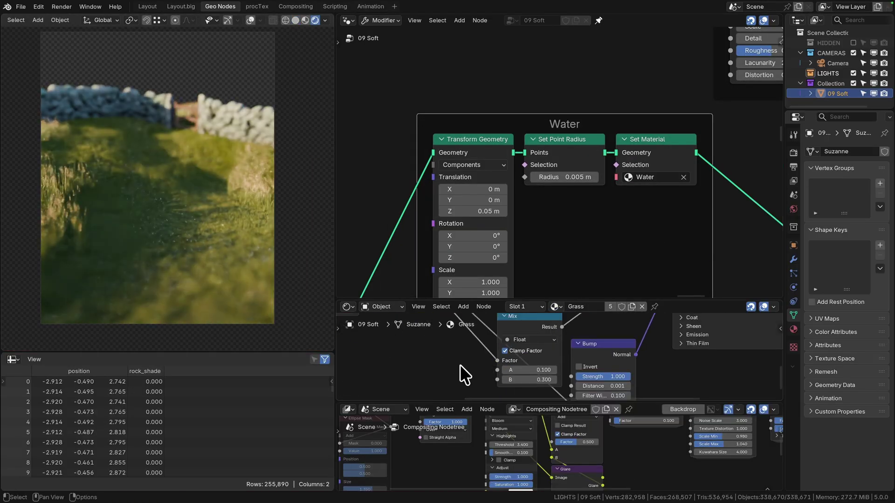
Switch the shader editor to the Water material and enlarge the editor to check it.
click(554, 307)
click(578, 389)
drag(513, 301, 512, 225)
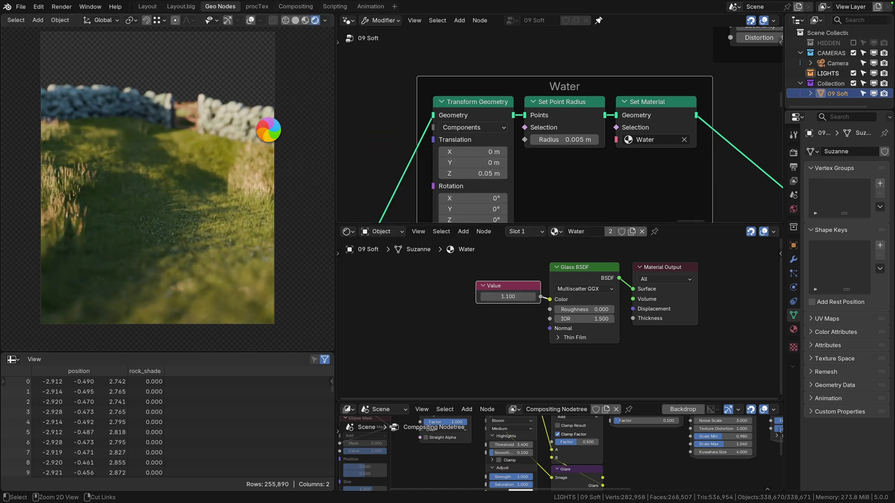
click(381, 231)
In the World nodes, try lowering the sky's sun toward the horizon, undo it, and search for a camera node.
click(385, 279)
drag(466, 225, 466, 82)
mouse_move(531, 263)
mouse_down()
mouse_move(540, 263)
mouse_move(512, 254)
mouse_up()
drag(521, 263, 536, 264)
key(super+z)
key(super+z)
key(shift+a)
text(camera)
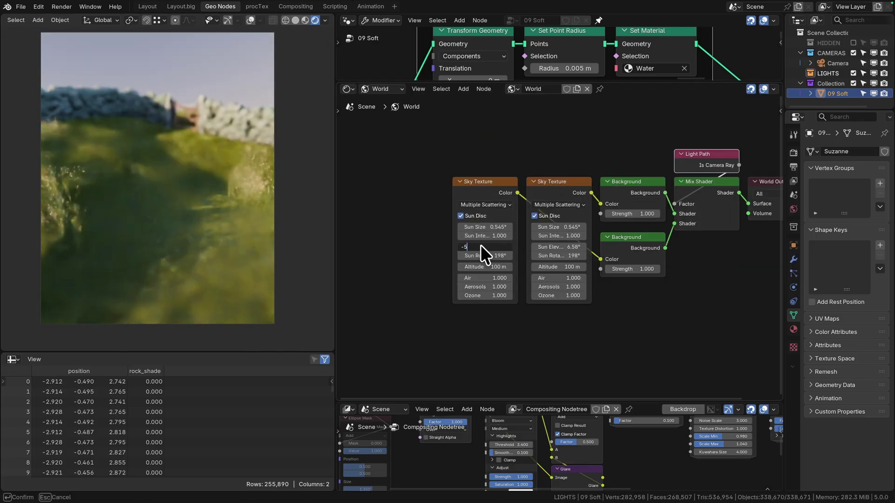
key(Escape)
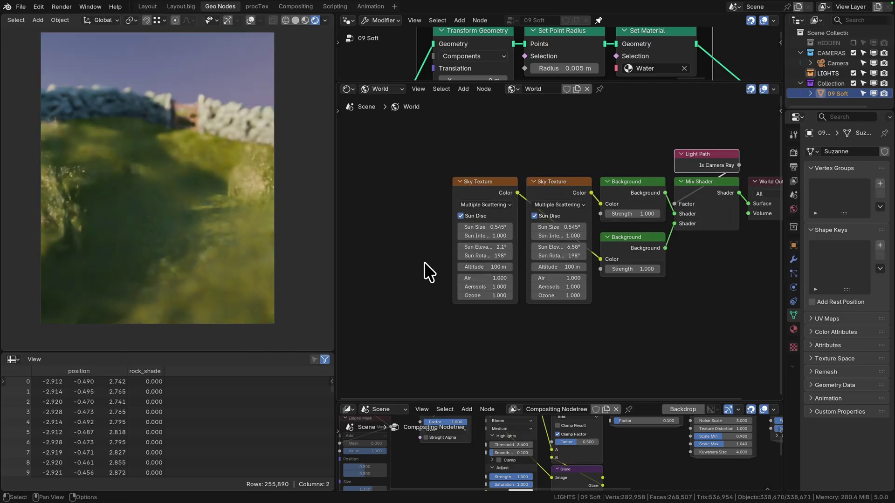